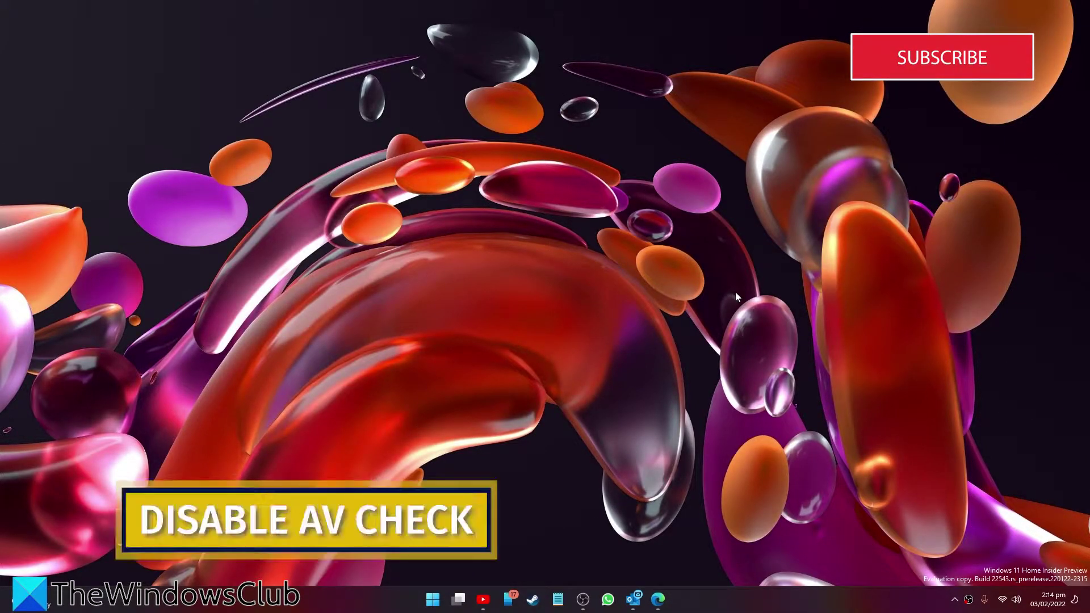
Step: Launch Registry Editor from Start and collapse the tree to HKEY_LOCAL_MACHINE
{"action": "left_click", "coordinate": [434, 600]}
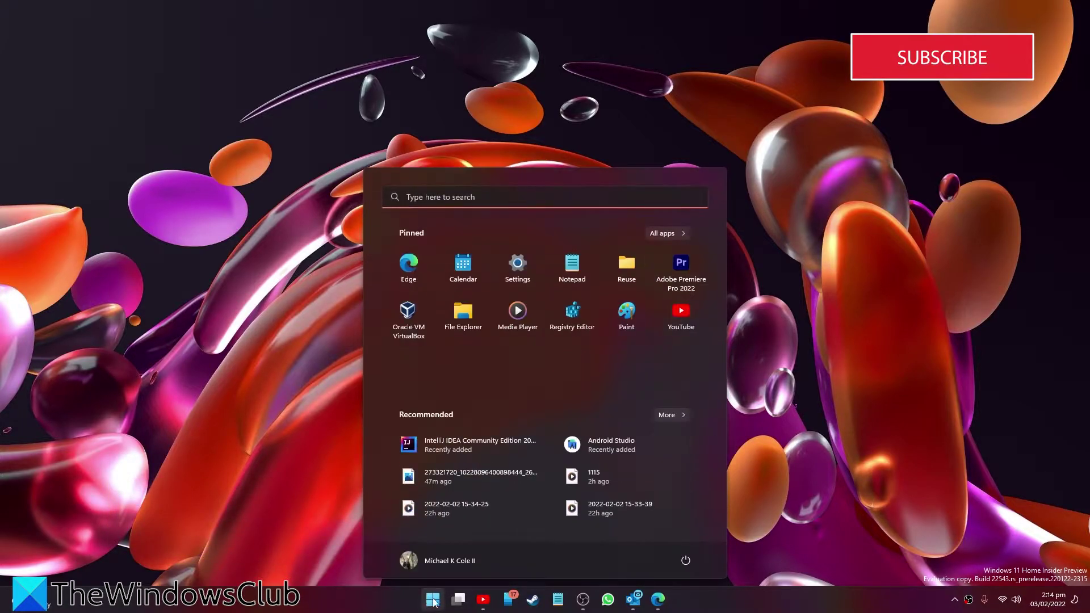
{"action": "left_click", "coordinate": [569, 318]}
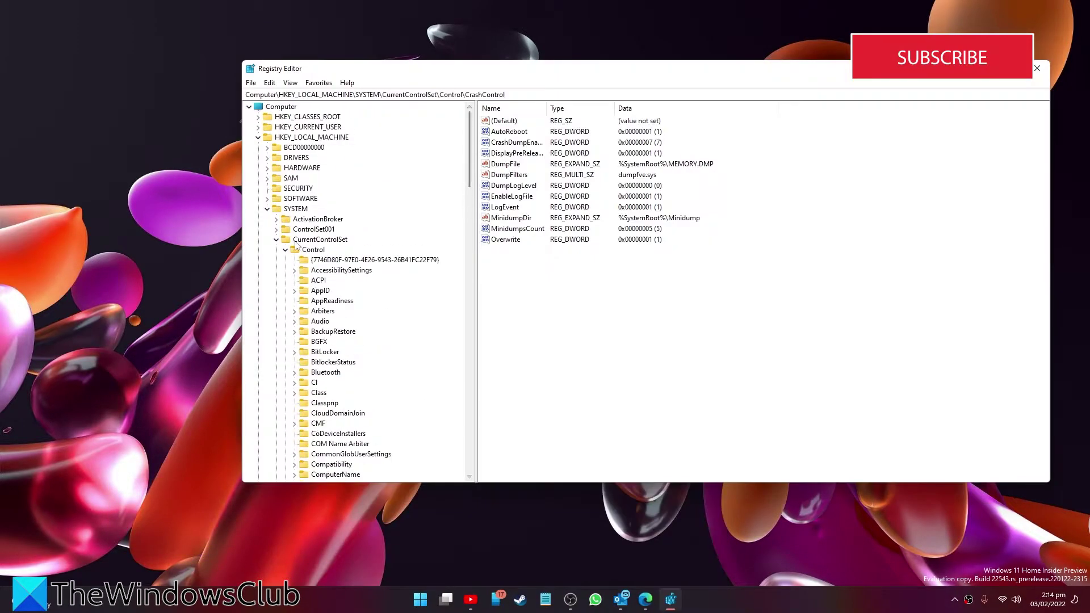
{"action": "key", "text": "Left"}
{"action": "key", "text": "Left"}
{"action": "key", "text": "Left"}
{"action": "key", "text": "Left"}
{"action": "key", "text": "Left"}
{"action": "key", "text": "Left"}
{"action": "key", "text": "Left"}
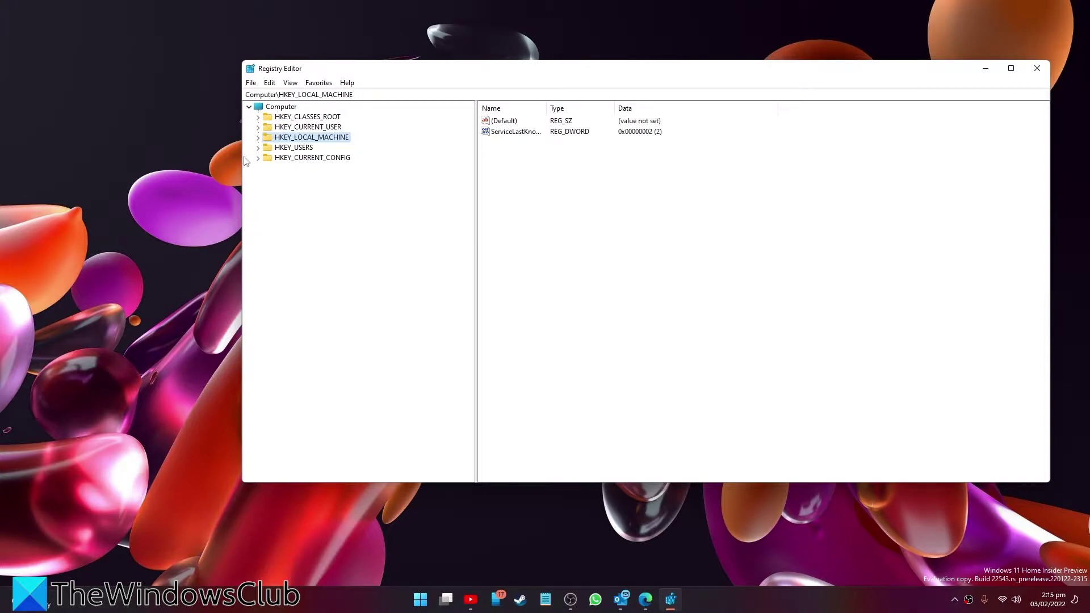
Step: Navigate to HKEY_LOCAL_MACHINE\SOFTWARE\Microsoft\Security Center\Feature in the tree
{"action": "left_click", "coordinate": [258, 138]}
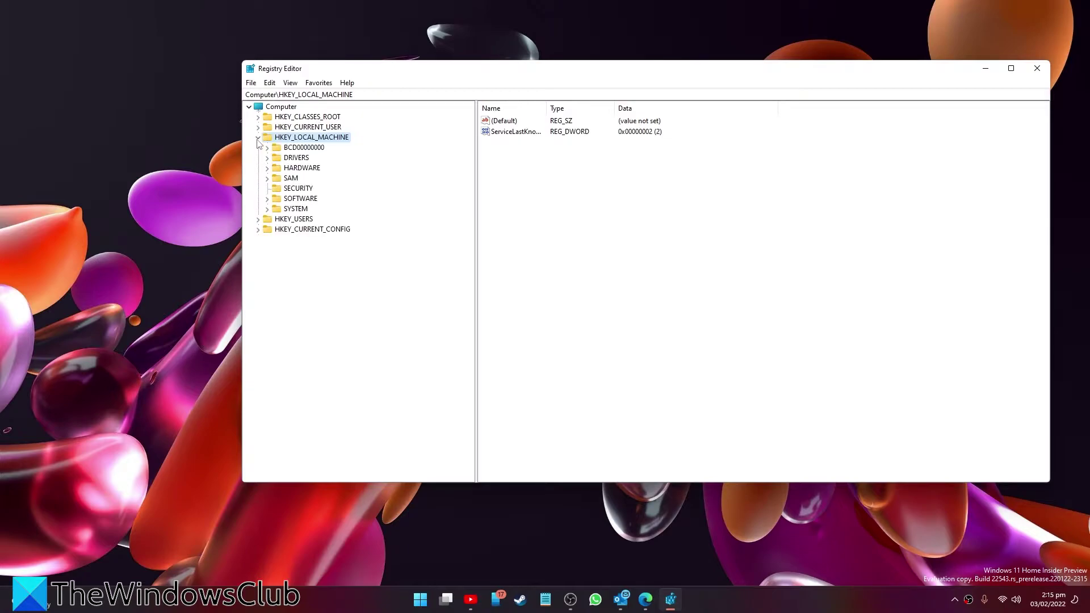
{"action": "left_click", "coordinate": [267, 199]}
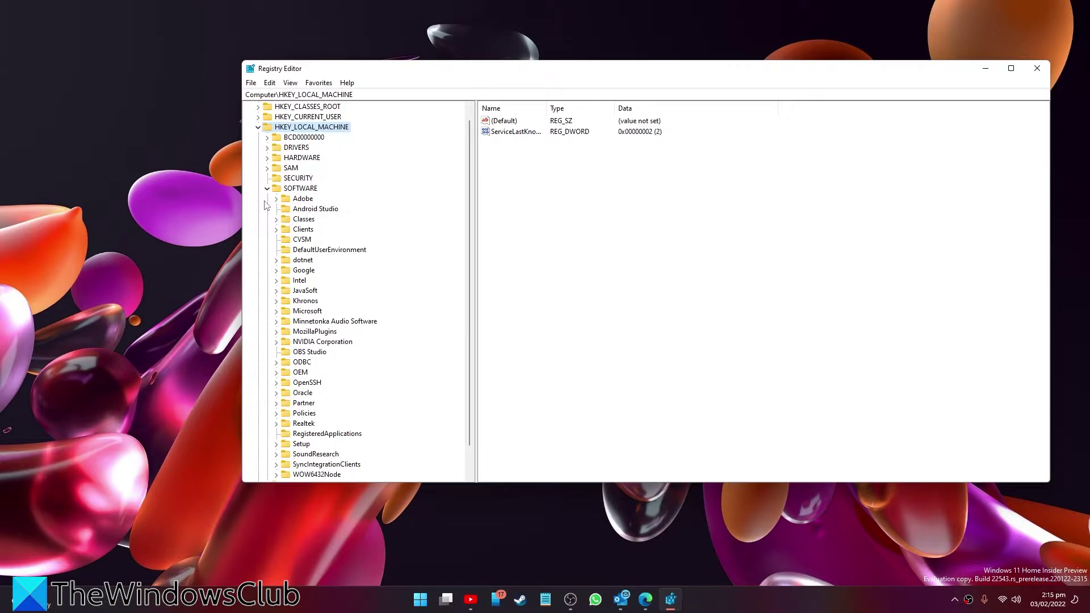
{"action": "left_click", "coordinate": [277, 312]}
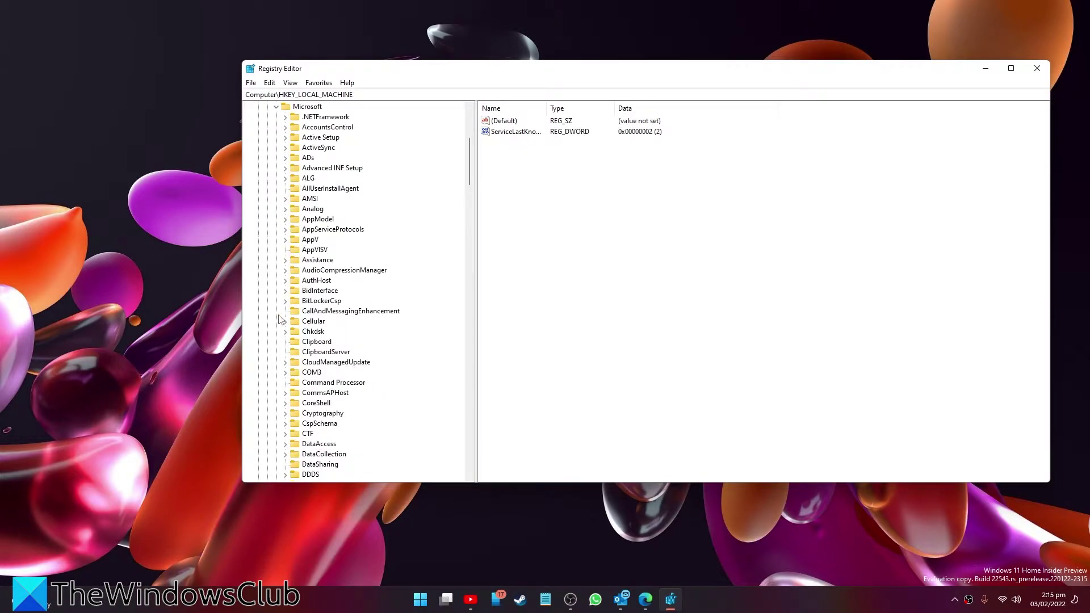
{"action": "scroll", "coordinate": [328, 353], "scroll_direction": "down", "scroll_amount": 4}
{"action": "scroll", "coordinate": [328, 354], "scroll_direction": "down", "scroll_amount": 10}
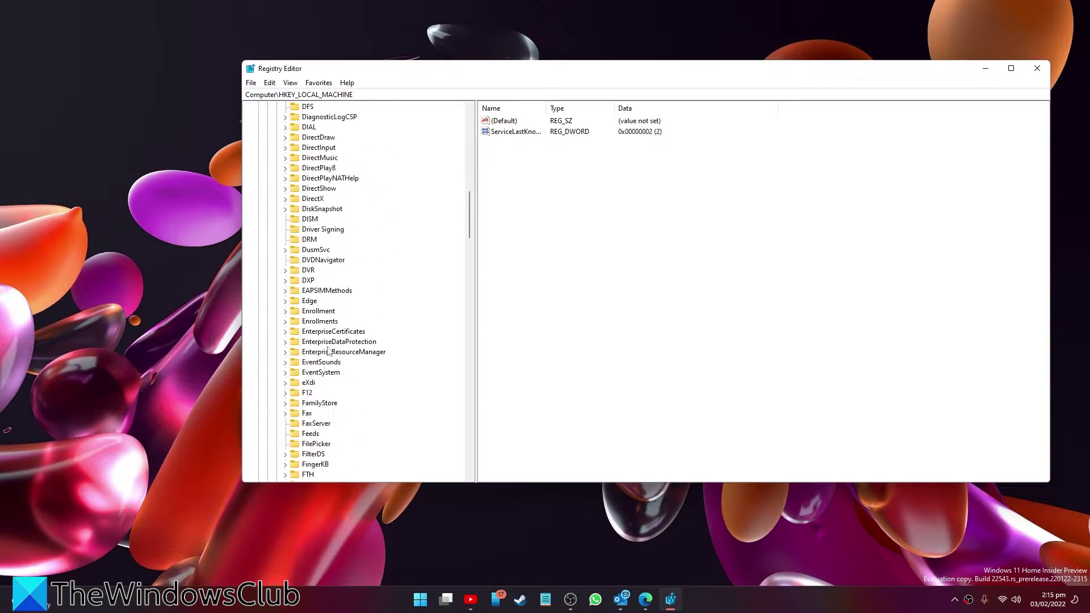
{"action": "scroll", "coordinate": [328, 353], "scroll_direction": "down", "scroll_amount": 15}
{"action": "scroll", "coordinate": [328, 353], "scroll_direction": "down", "scroll_amount": 15}
{"action": "left_click", "coordinate": [286, 382]}
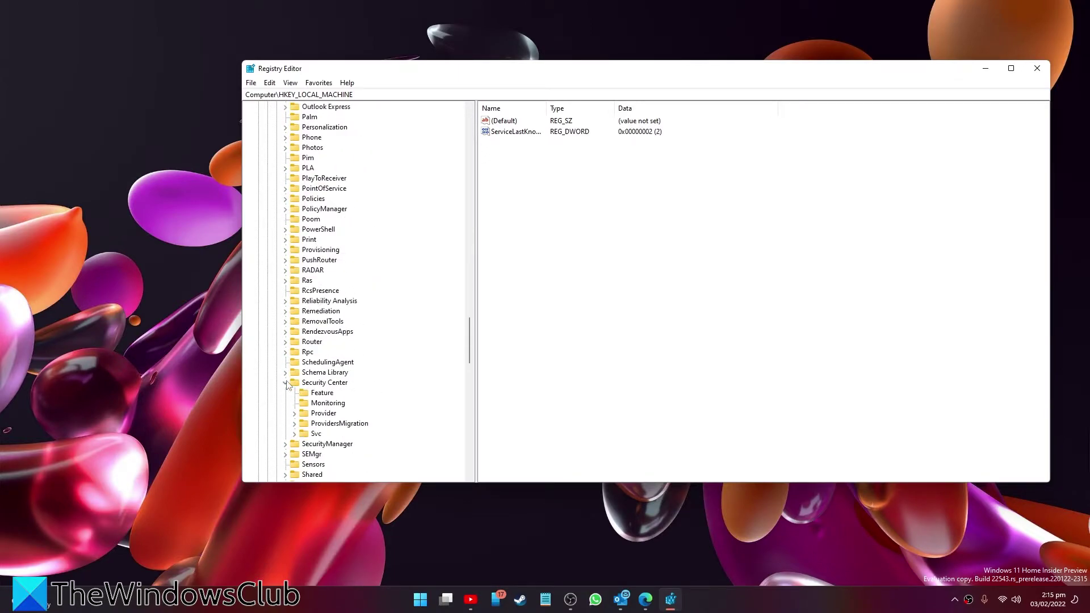
{"action": "left_click", "coordinate": [322, 394]}
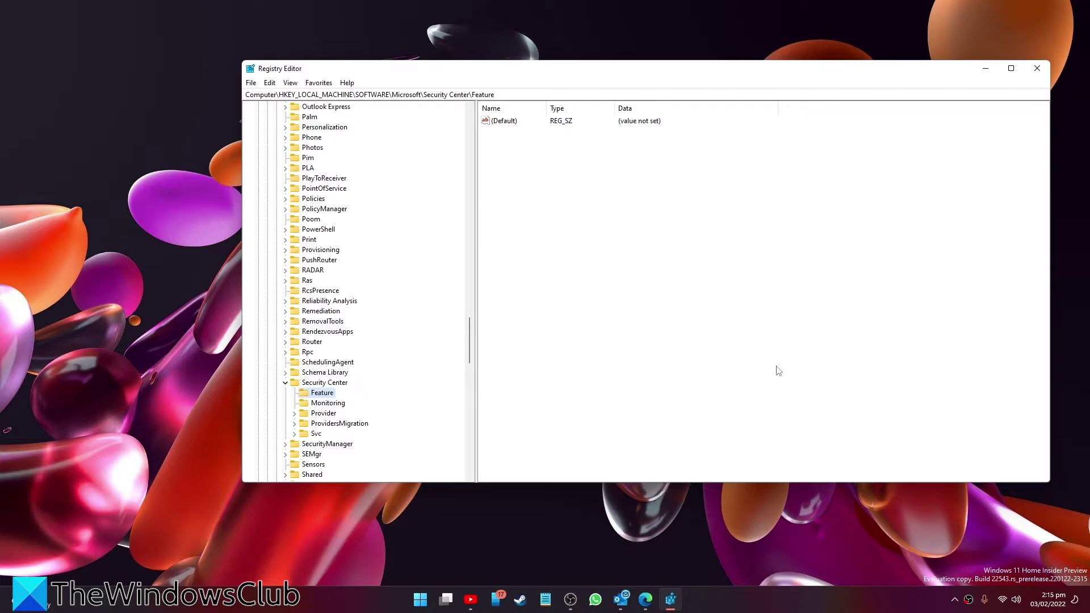
Step: Create a DWORD (32-bit) value named DisableAVCheck in the Feature key
{"action": "right_click", "coordinate": [802, 339]}
{"action": "mouse_move", "coordinate": [830, 342]}
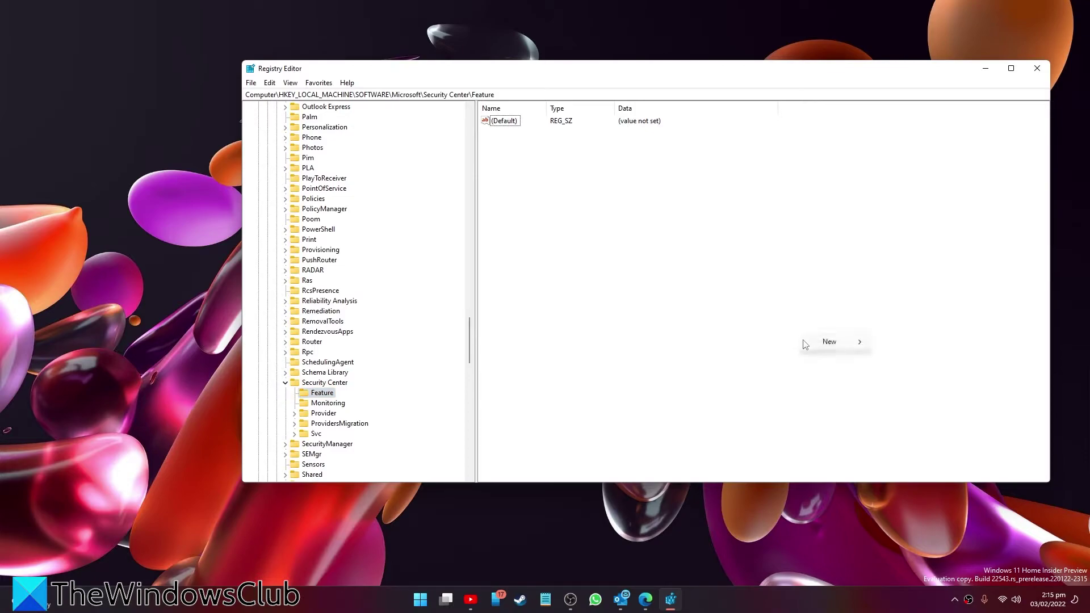
{"action": "left_click", "coordinate": [906, 386]}
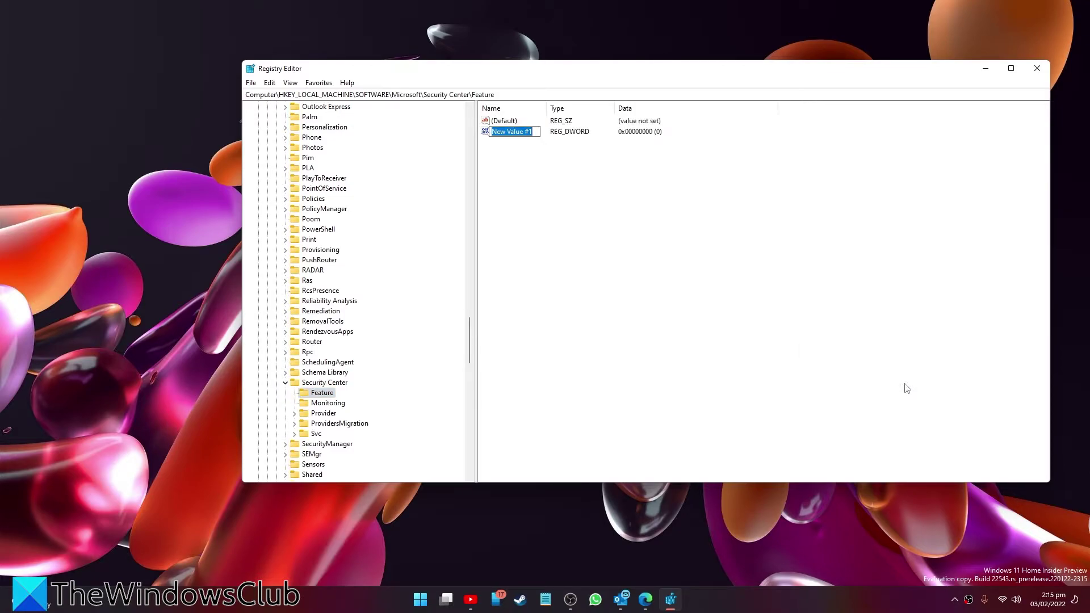
{"action": "type", "text": "Dis"}
{"action": "type", "text": "able"}
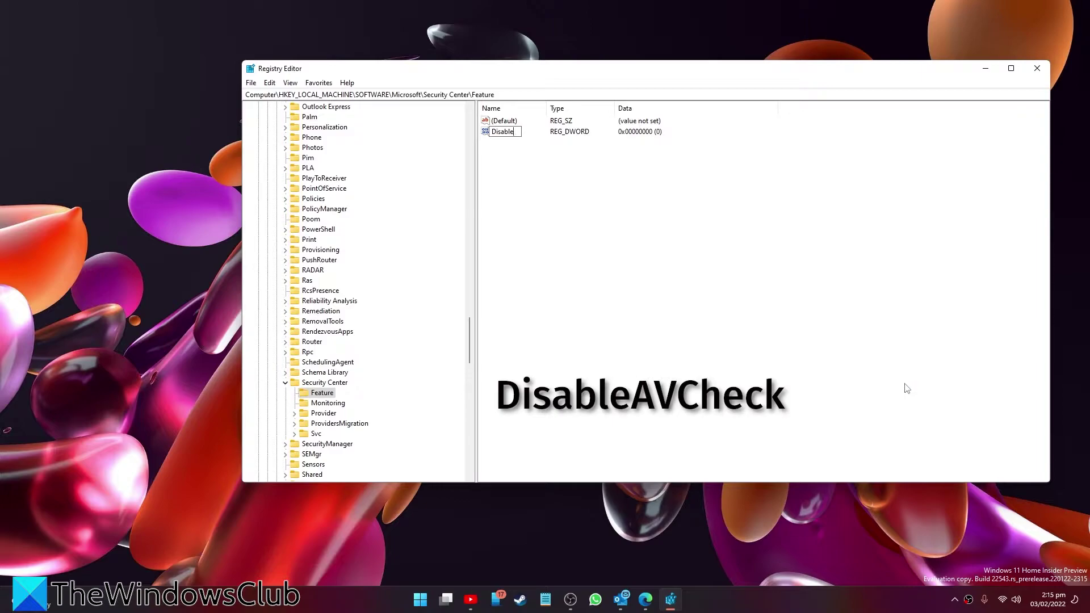
{"action": "type", "text": "AV"}
{"action": "type", "text": "Check"}
{"action": "key", "text": "Return"}
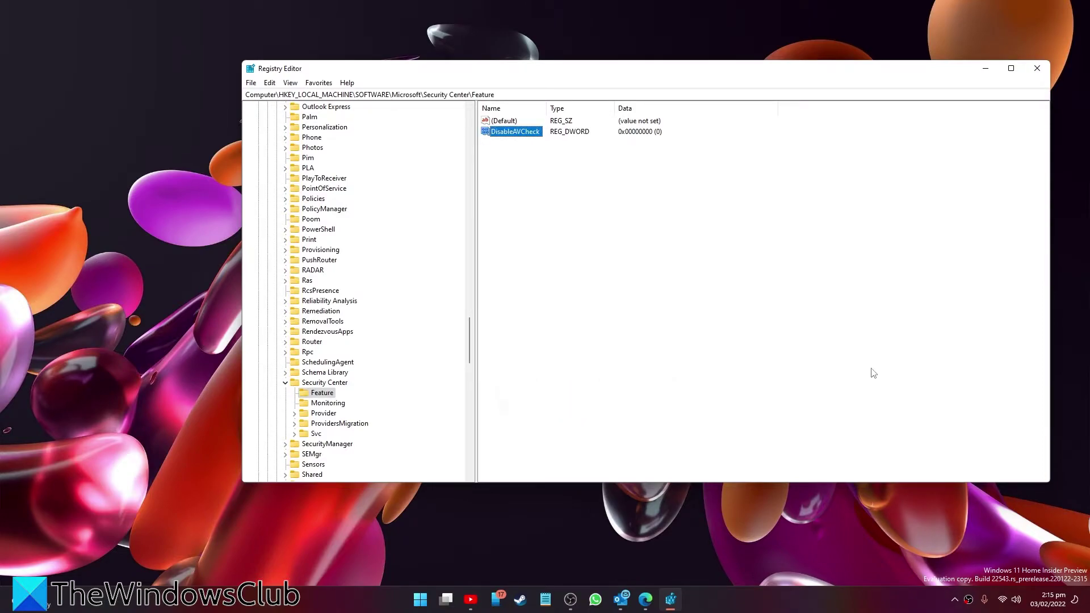
Step: Open the DisableAVCheck value in the Edit DWORD (32-bit) Value dialog
{"action": "double_click", "coordinate": [514, 132]}
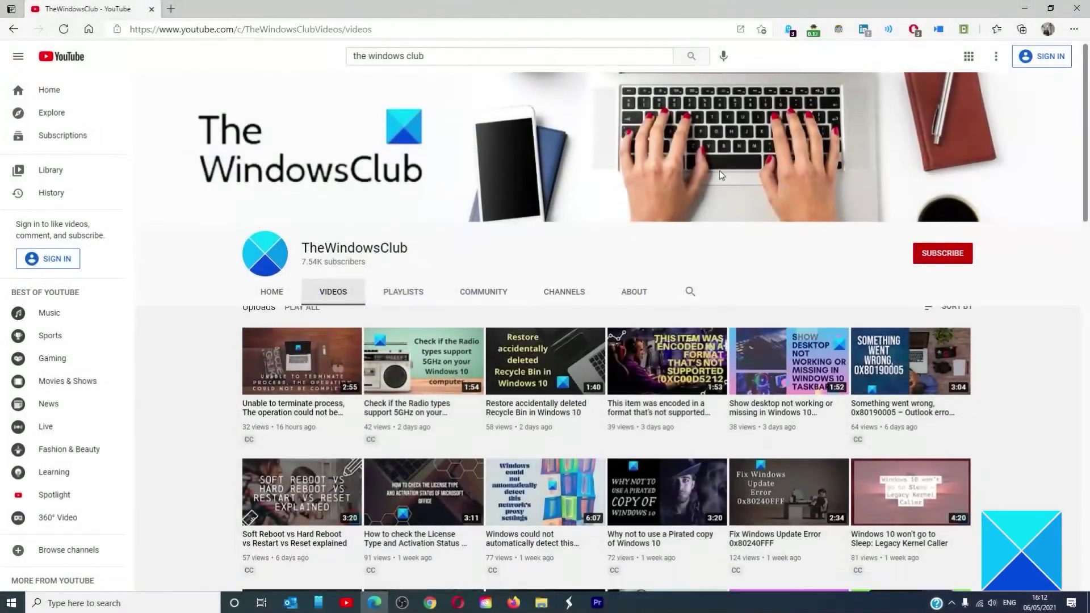
{"action": "scroll", "coordinate": [721, 170], "scroll_direction": "down", "scroll_amount": 4}
{"action": "scroll", "coordinate": [720, 175], "scroll_direction": "down", "scroll_amount": 3}
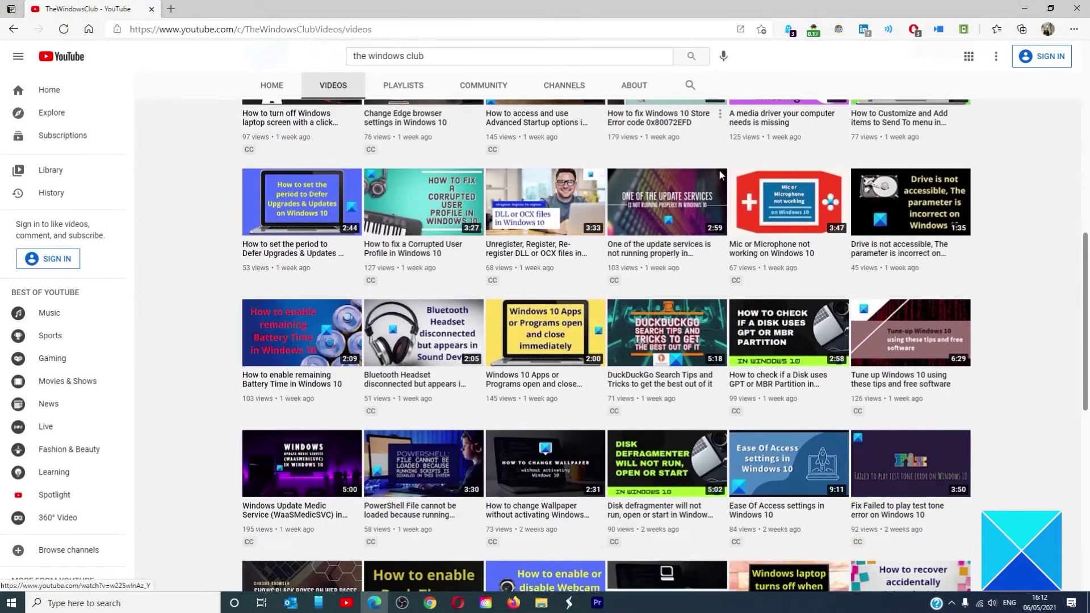
{"action": "scroll", "coordinate": [721, 175], "scroll_direction": "down", "scroll_amount": 2}
{"action": "scroll", "coordinate": [719, 175], "scroll_direction": "down", "scroll_amount": 3}
{"action": "scroll", "coordinate": [720, 176], "scroll_direction": "down", "scroll_amount": 1}
{"action": "scroll", "coordinate": [722, 177], "scroll_direction": "up", "scroll_amount": 2}
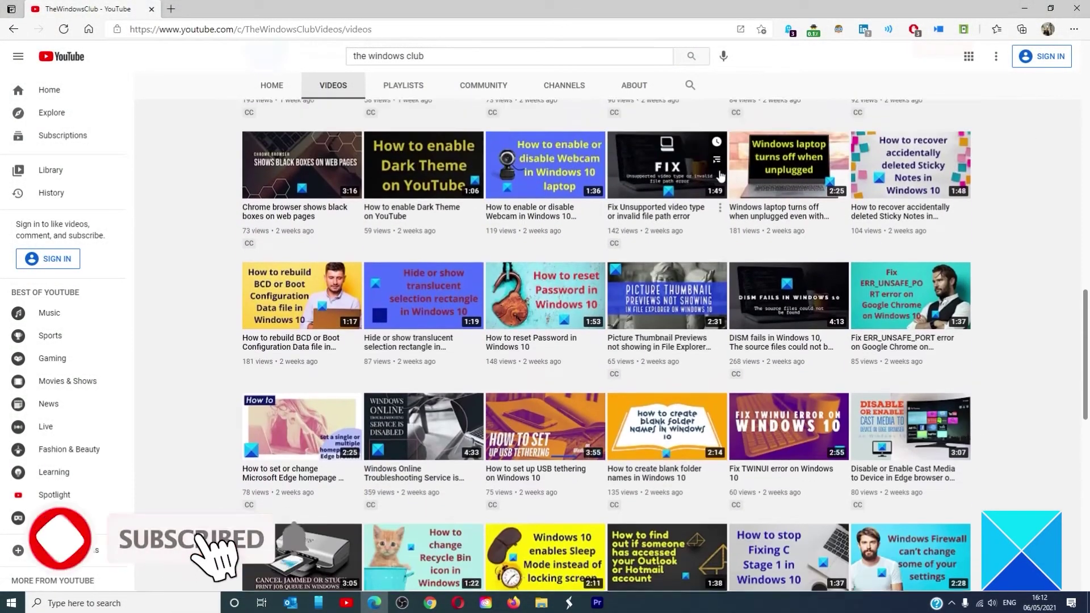
{"action": "scroll", "coordinate": [721, 176], "scroll_direction": "up", "scroll_amount": 4}
{"action": "scroll", "coordinate": [721, 176], "scroll_direction": "up", "scroll_amount": 1}
{"action": "scroll", "coordinate": [720, 177], "scroll_direction": "up", "scroll_amount": 3}
{"action": "scroll", "coordinate": [722, 176], "scroll_direction": "up", "scroll_amount": 3}
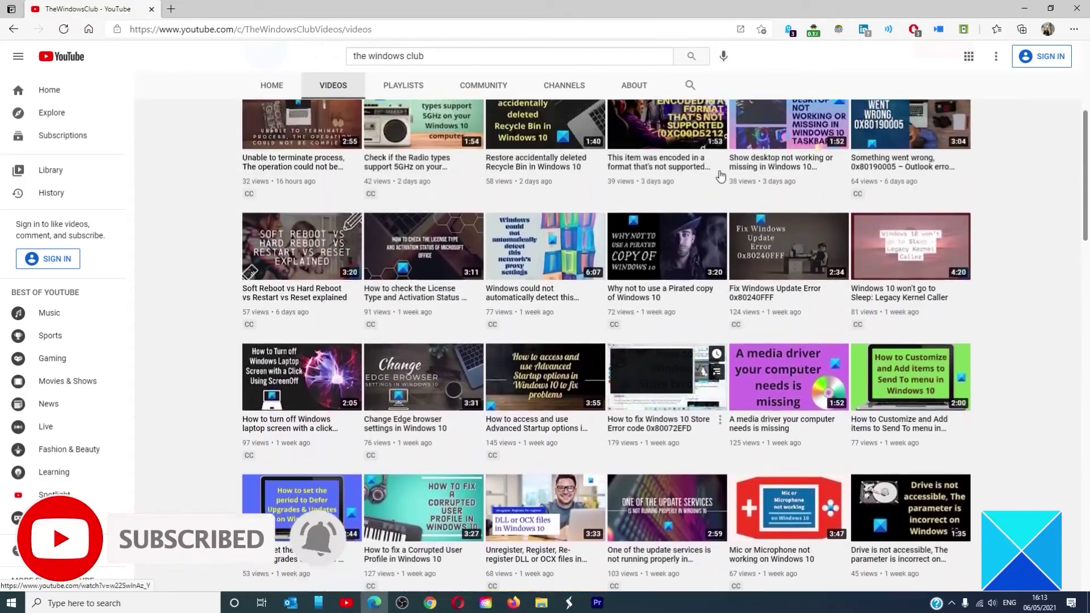